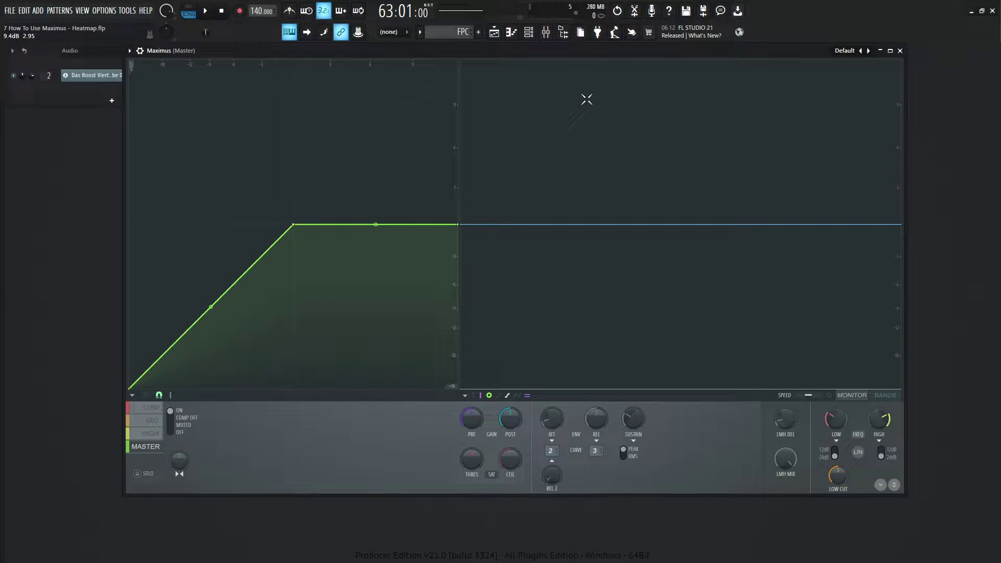
Load Maximus's Default preset, switch on MONITOR, and start song playback.
click(842, 51)
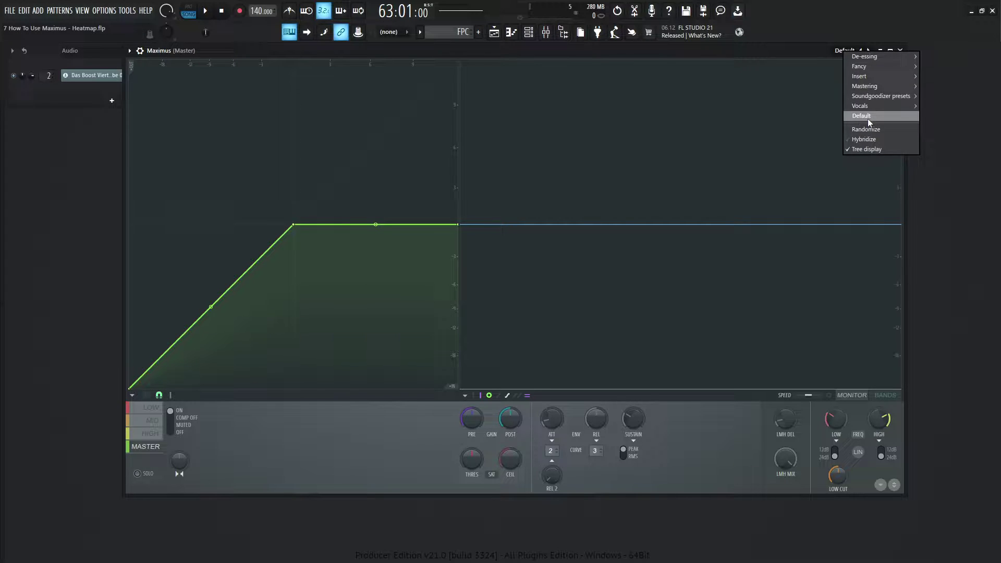
click(868, 118)
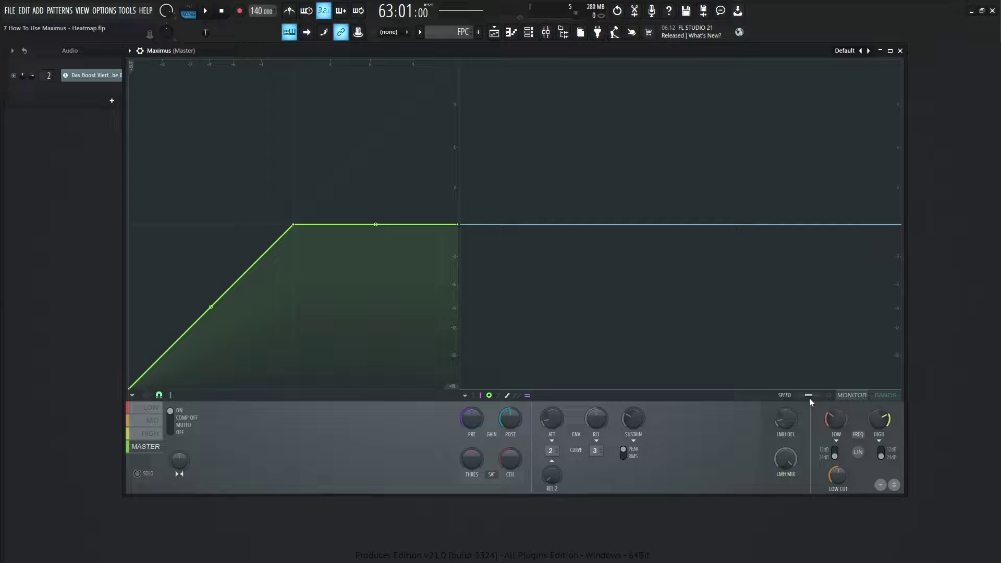
click(828, 395)
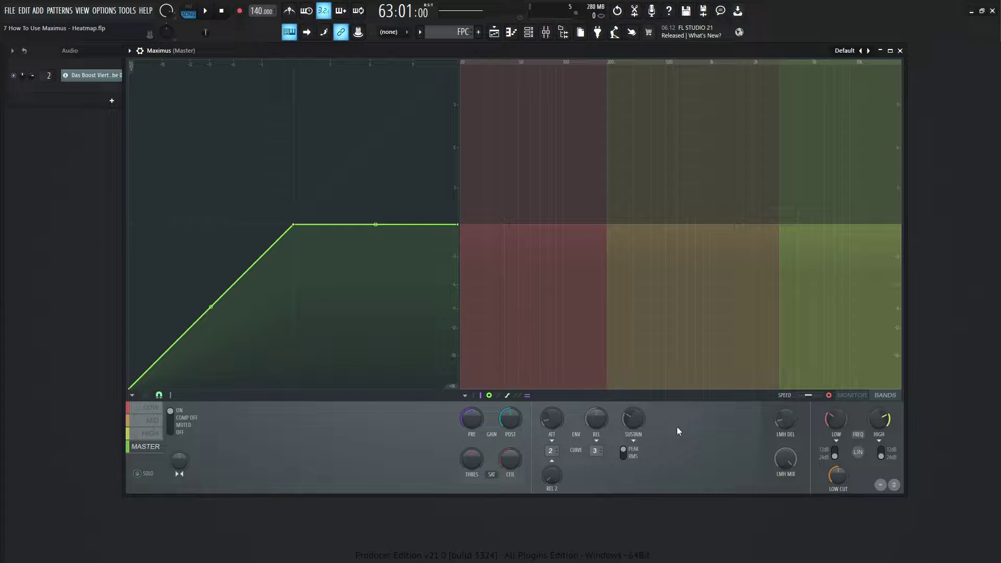
key(space)
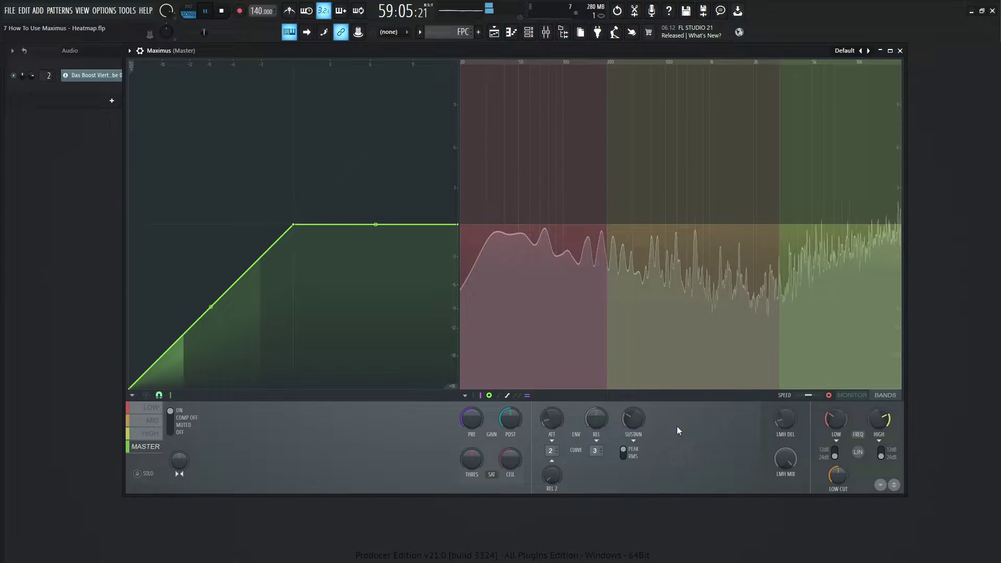
In the Maximus display options, disable Histogram and enable Heatmap.
click(465, 395)
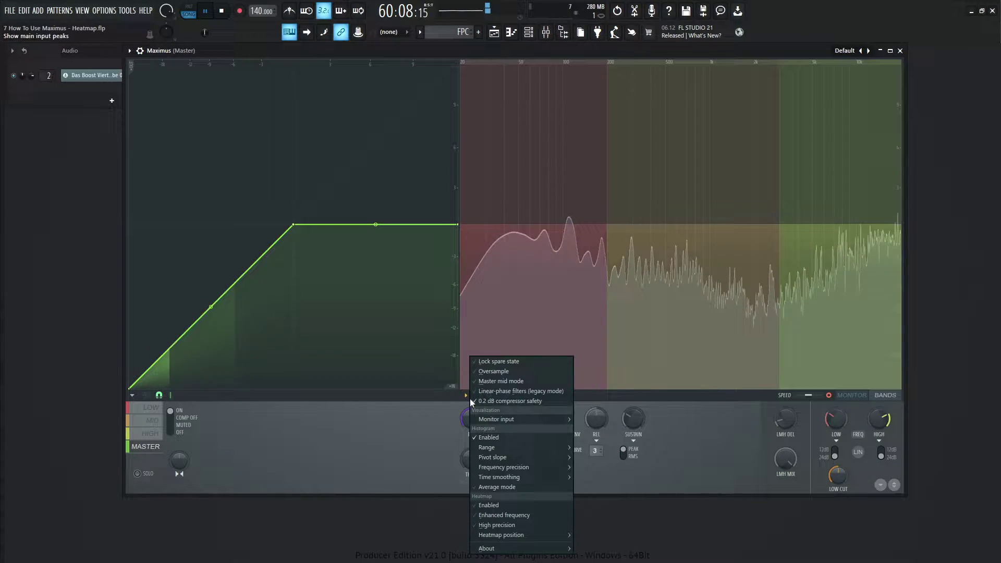
click(511, 436)
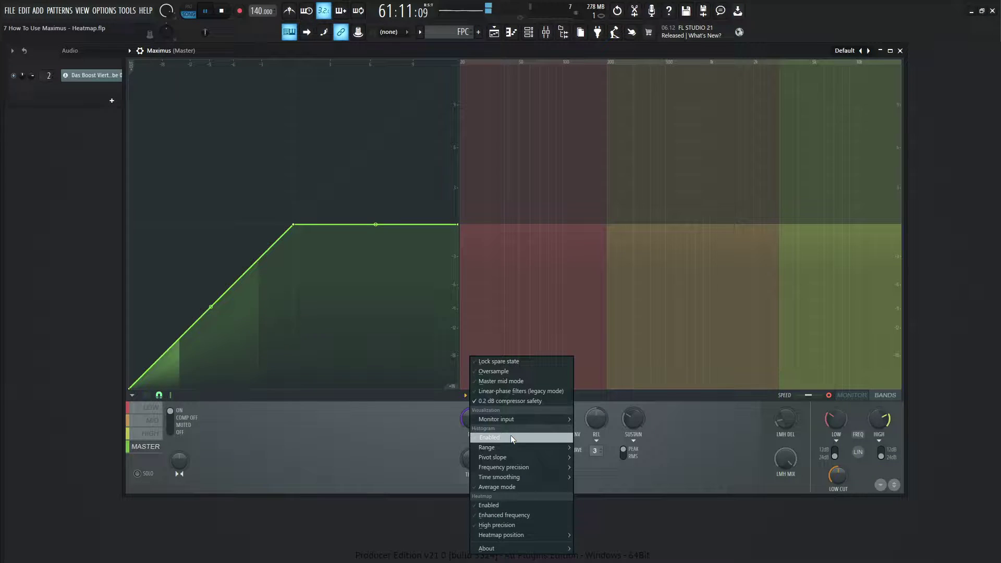
click(503, 505)
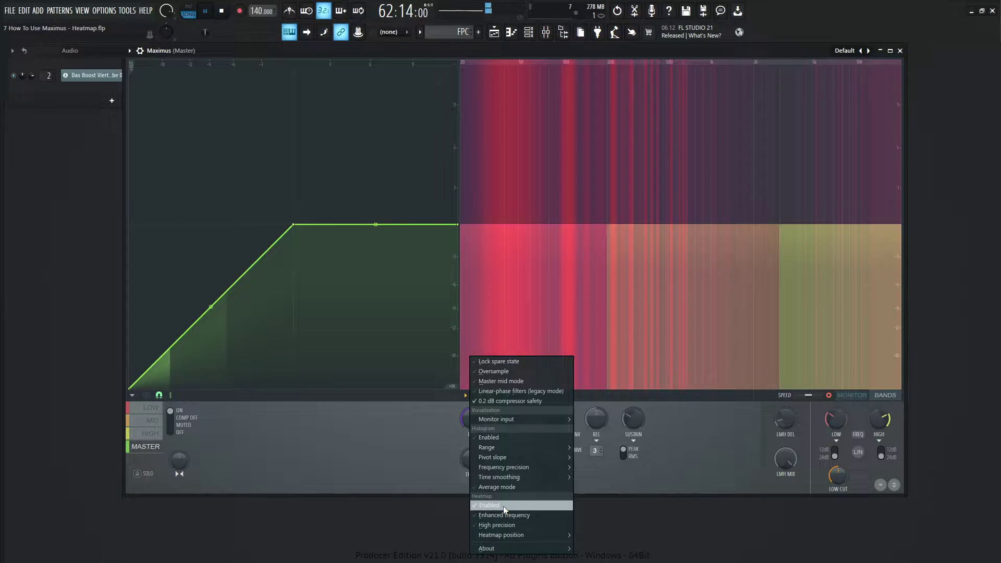
click(358, 457)
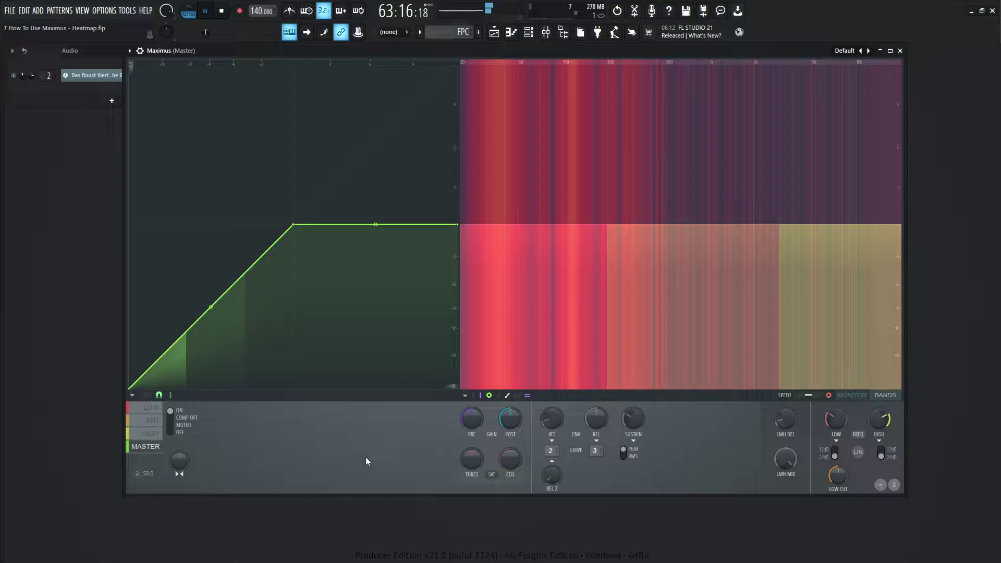
Briefly check the mixer and the master's parametric EQ, then return to Maximus.
key(F9)
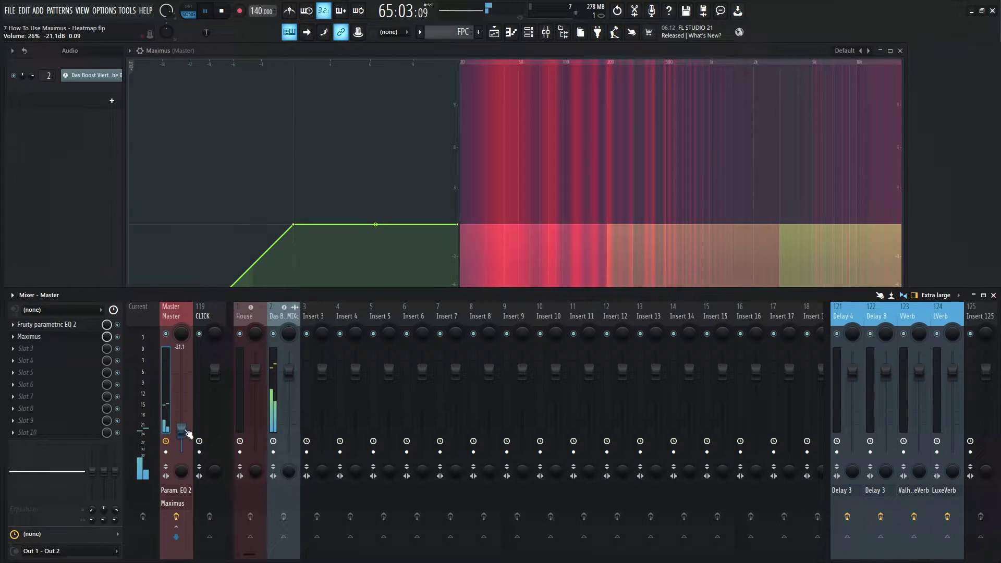
key(F9)
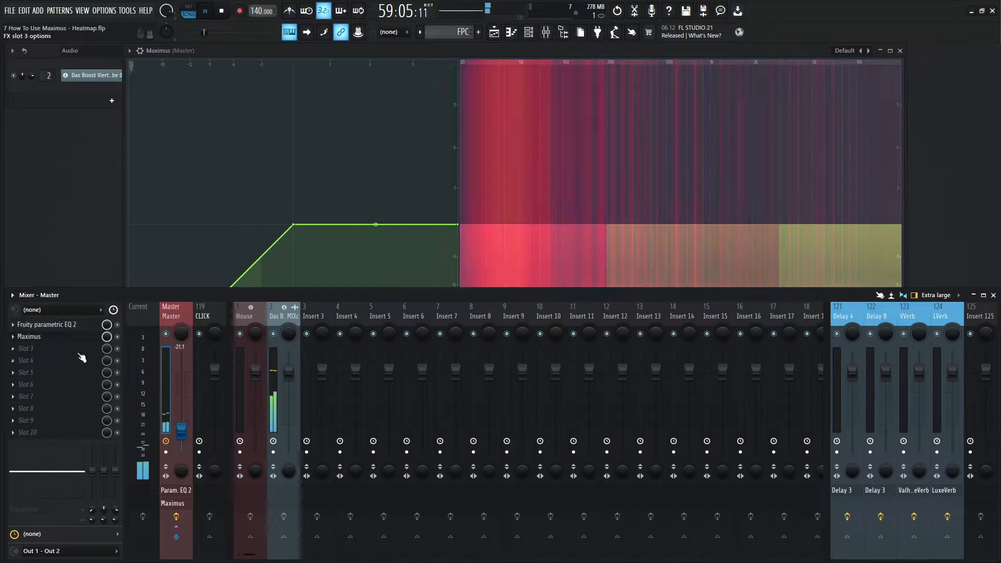
click(47, 325)
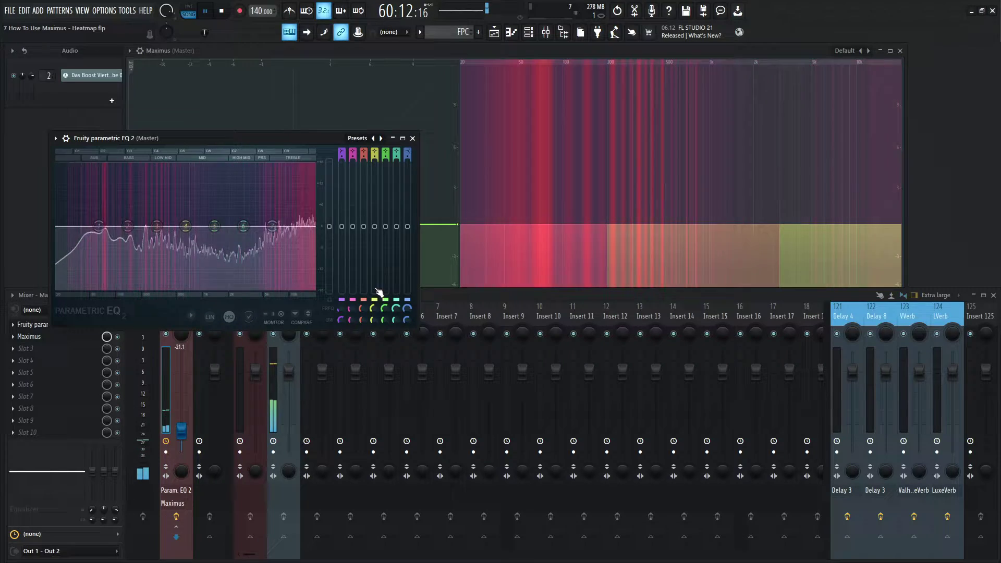
click(412, 138)
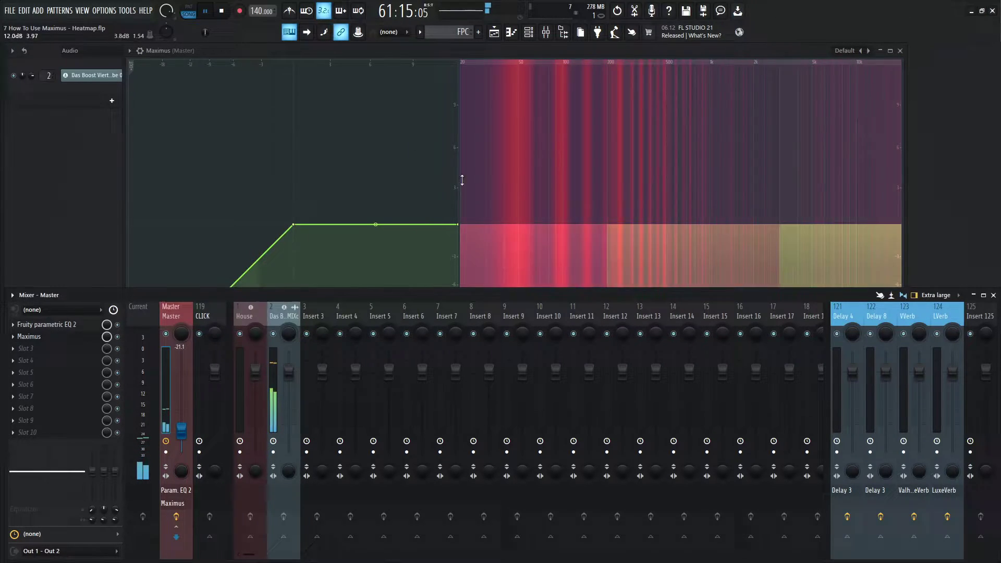
click(544, 271)
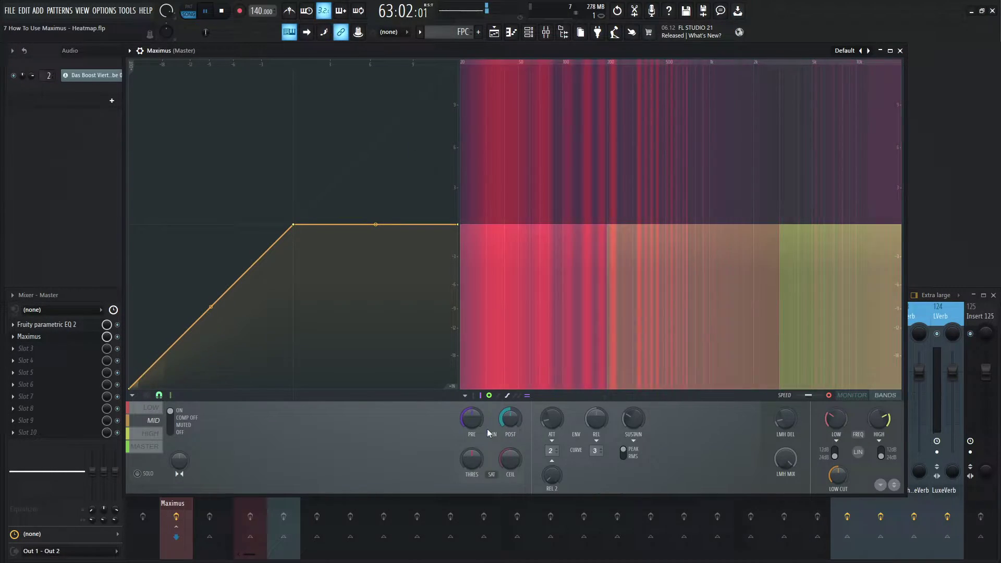
Enable Heatmap Enhanced frequency in Maximus, then glance at the master's parametric EQ.
click(468, 395)
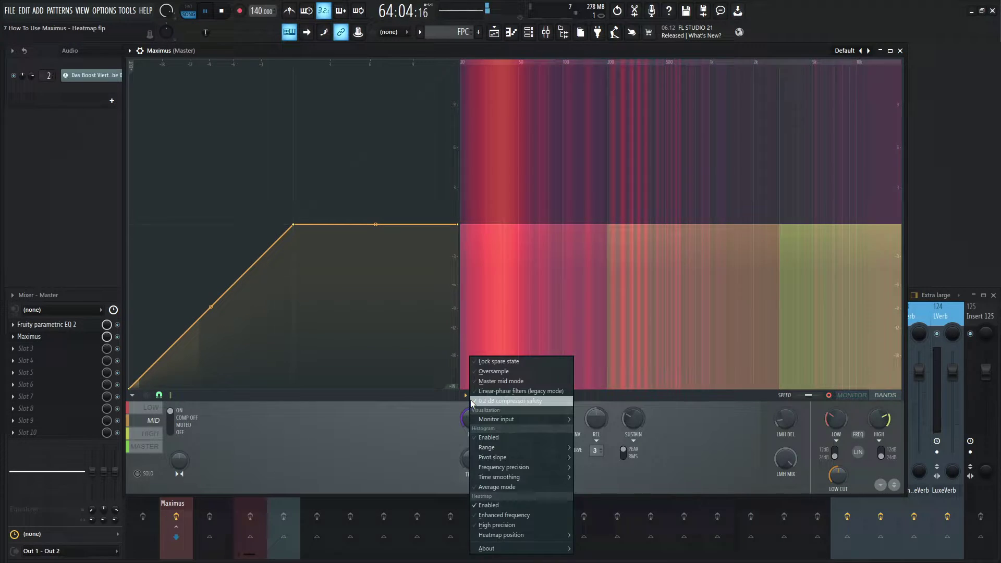
click(536, 515)
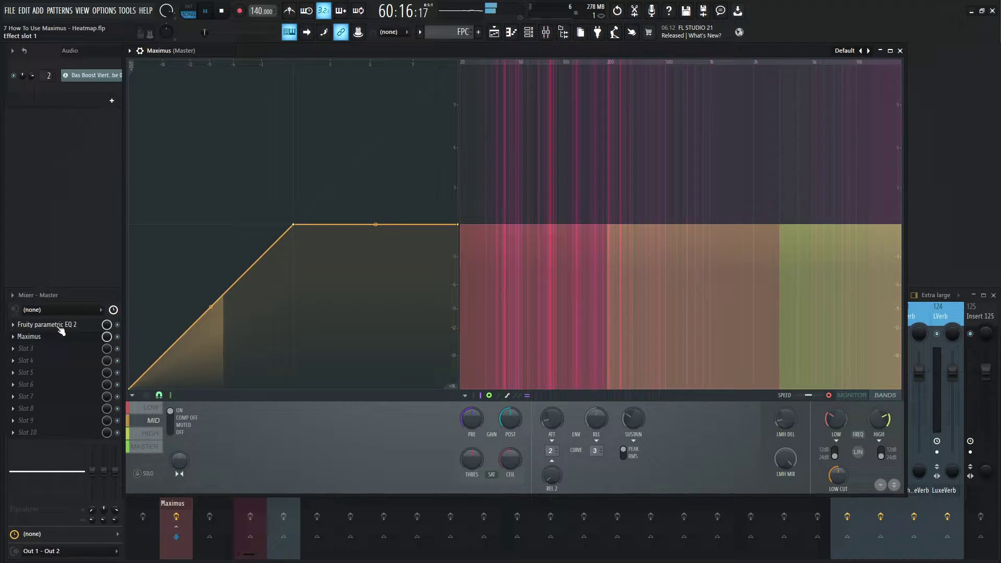
click(52, 324)
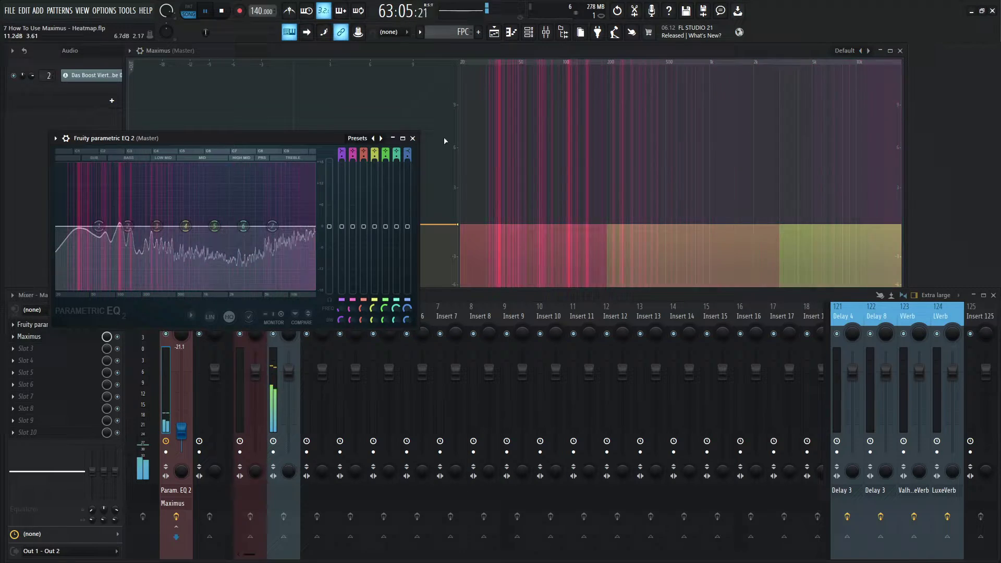
click(412, 138)
Hide the mixer and turn on High precision for the Maximus heatmap.
key(F9)
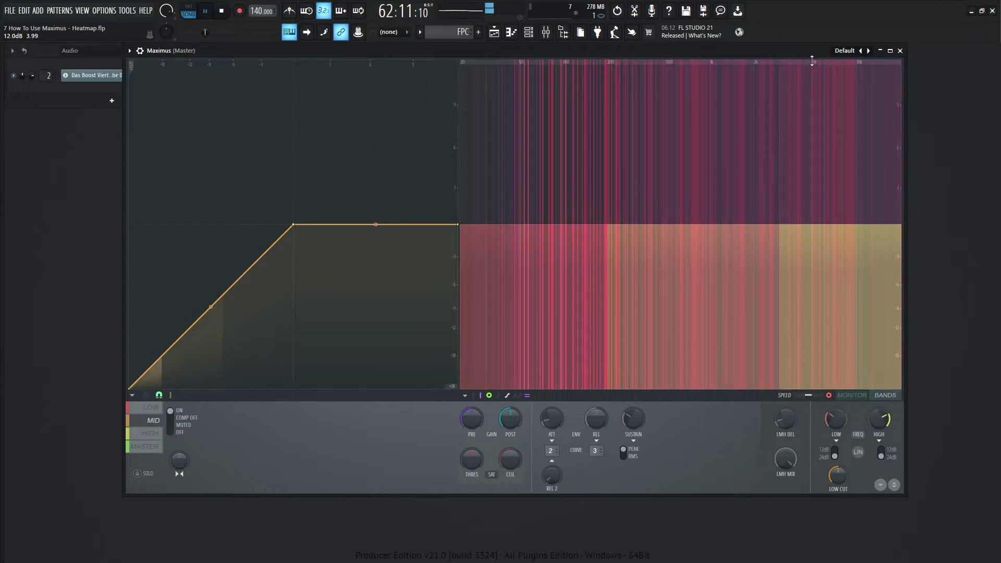
click(464, 395)
click(513, 525)
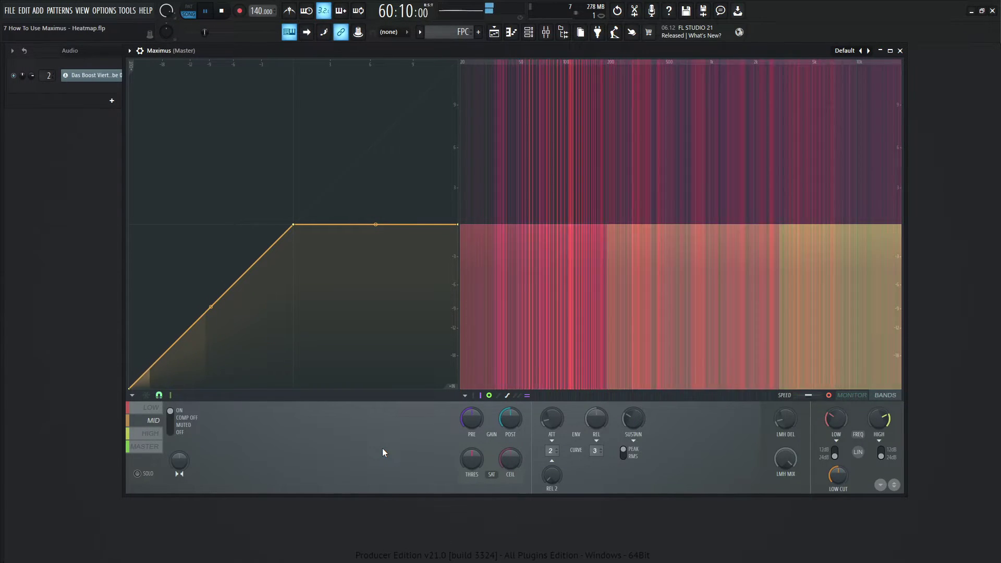
Lower the master volume to -26.0 dB in the mixer, then return to Maximus.
key(F9)
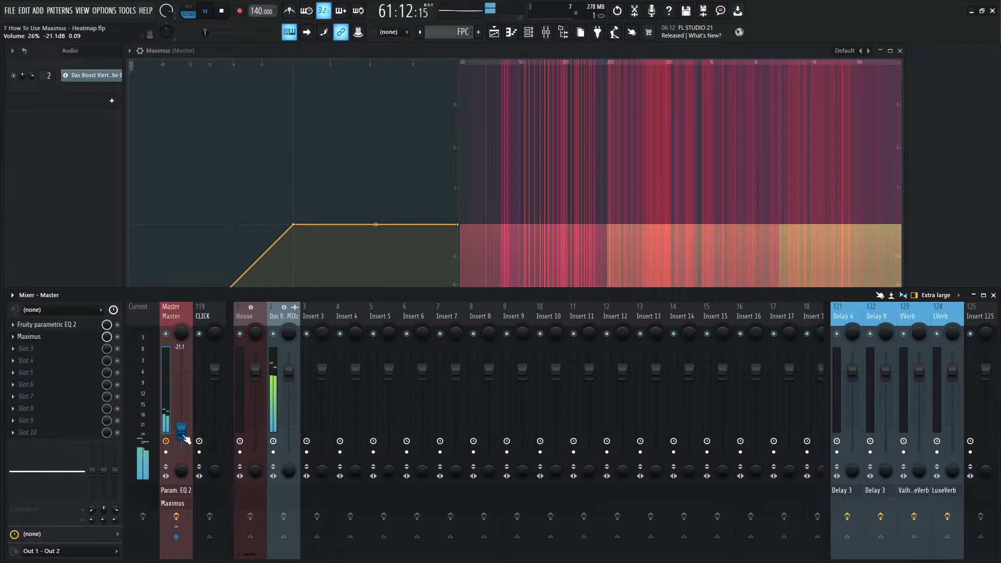
drag(181, 430, 181, 438)
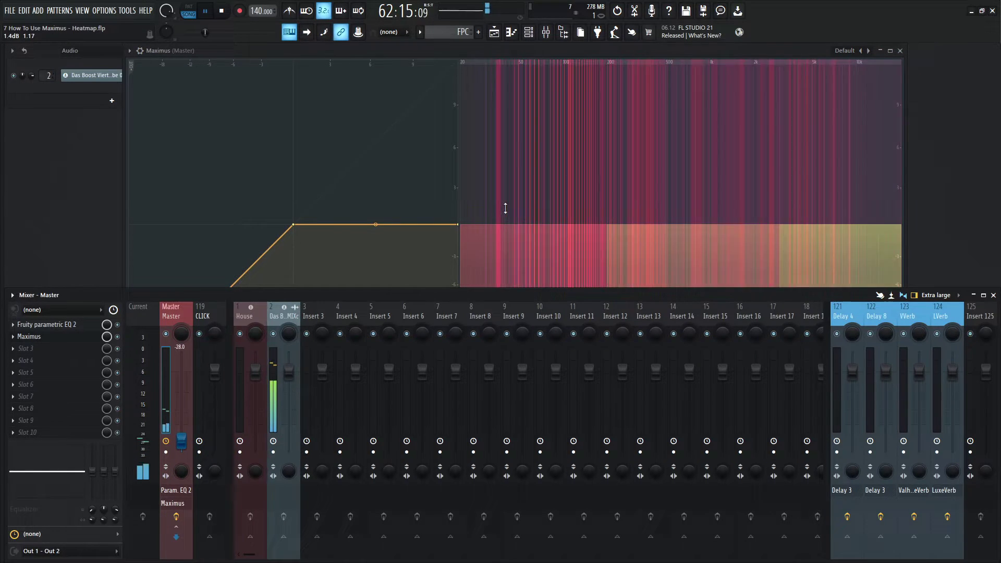
key(F9)
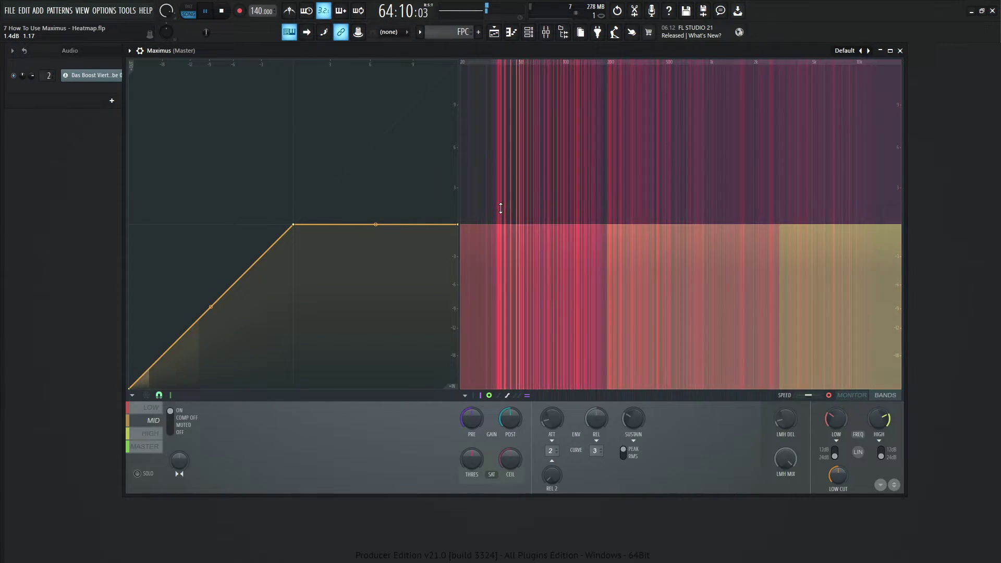
Try heatmap position Full, settle on Top, and enable the Maximus histogram curve.
key(F6)
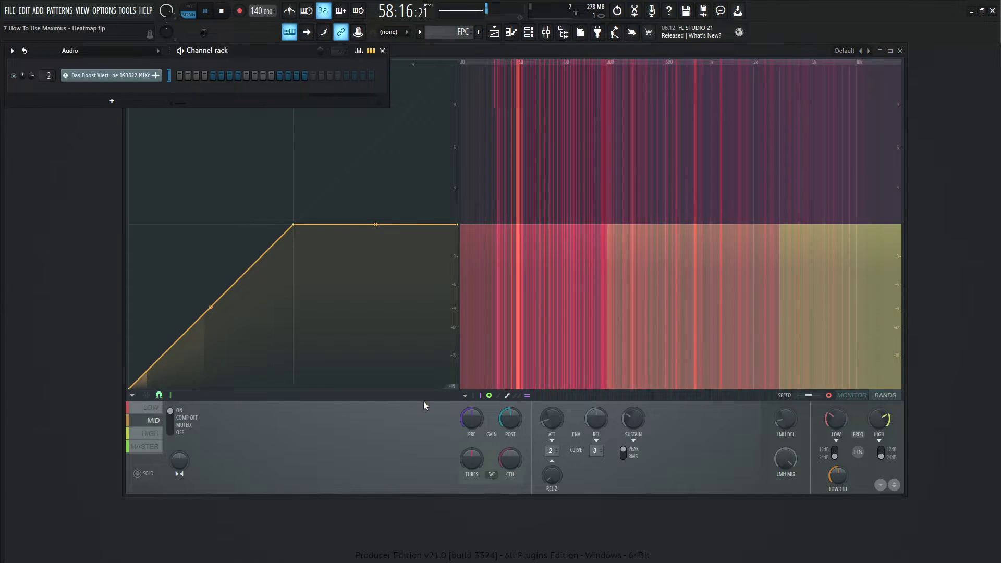
key(F6)
click(465, 395)
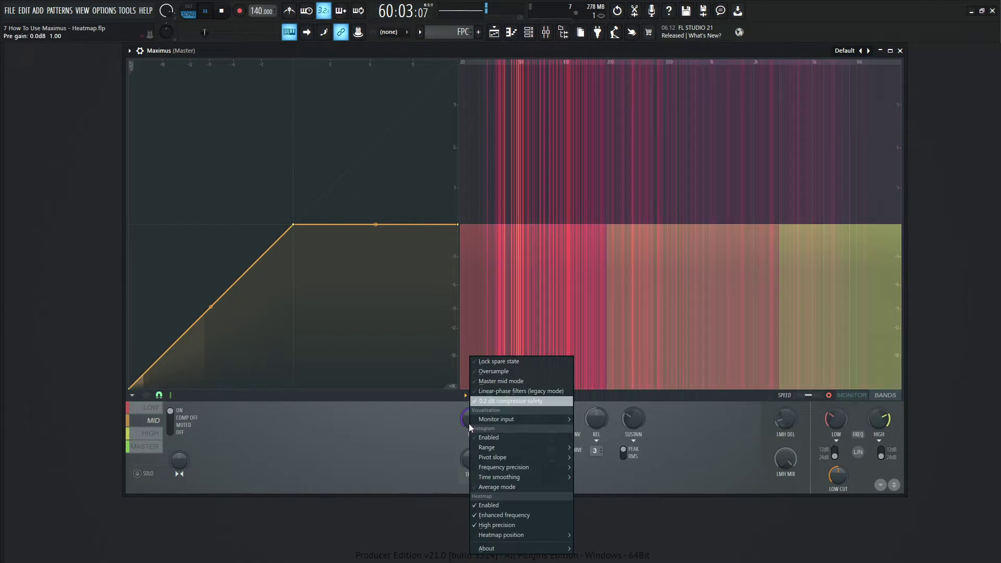
mouse_move(502, 537)
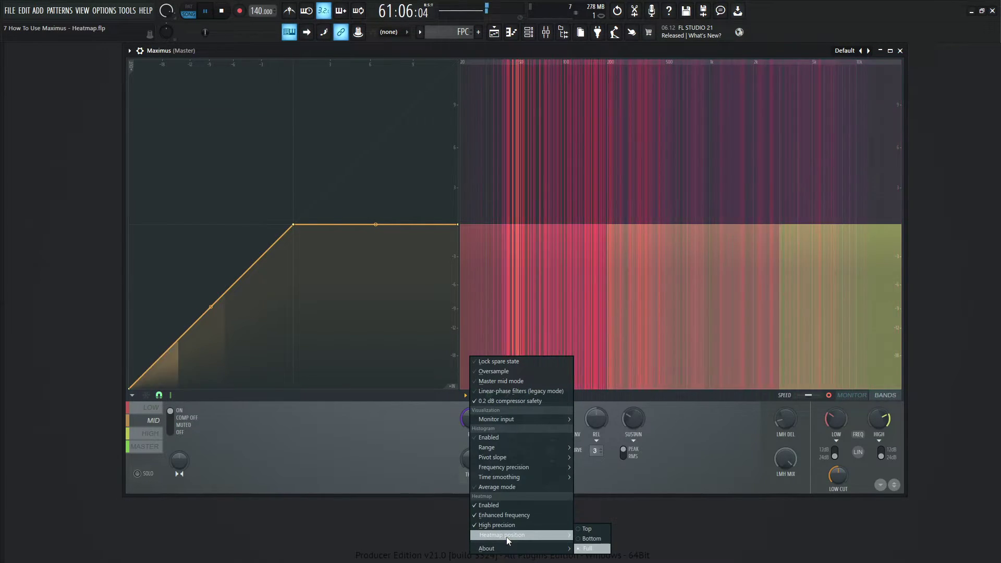
click(589, 548)
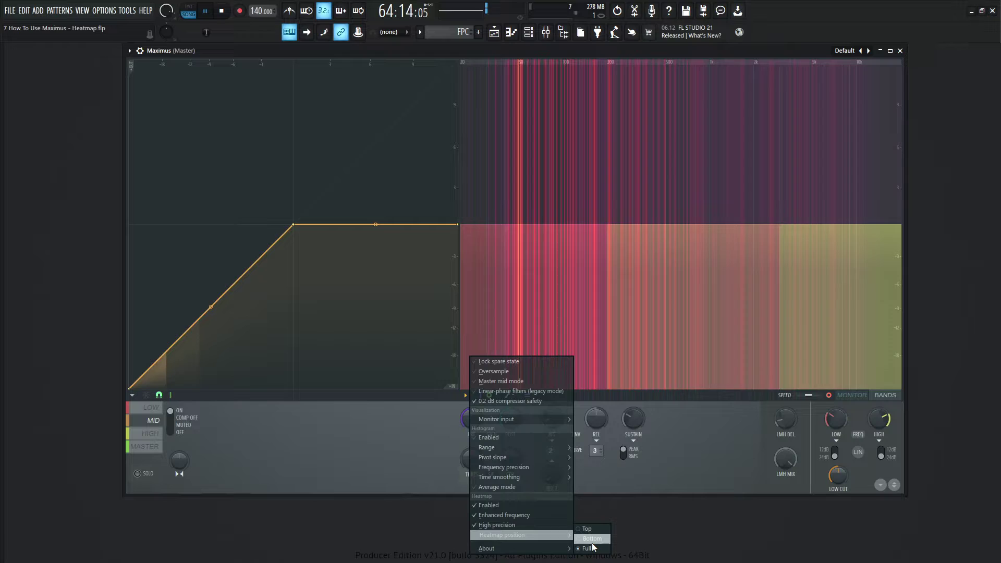
click(589, 529)
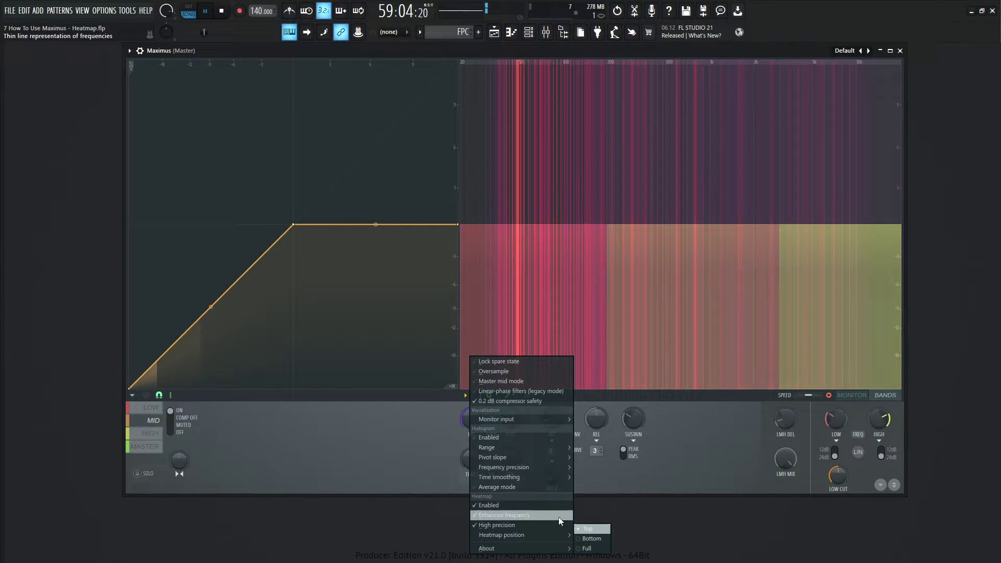
click(504, 439)
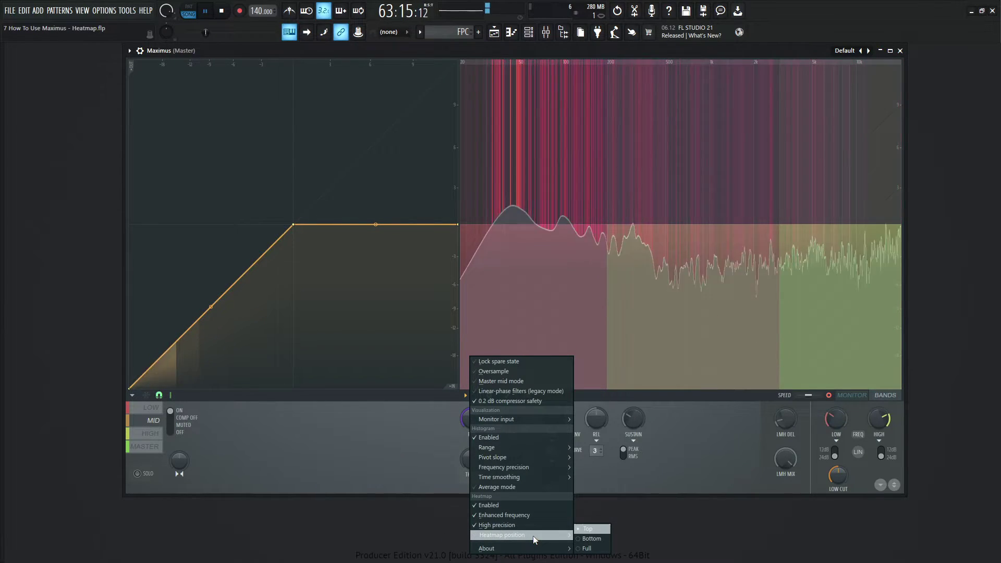
click(434, 454)
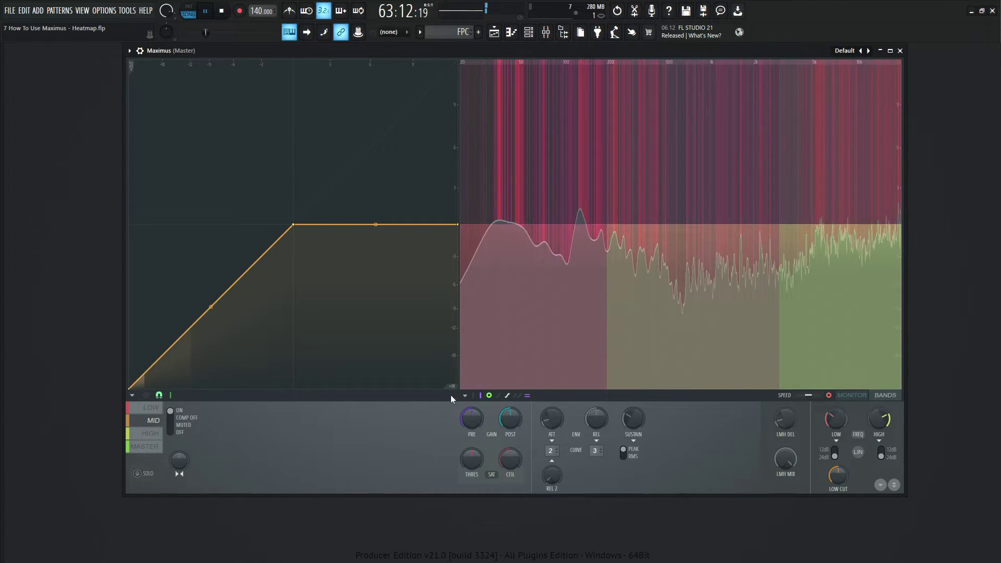
Move the Maximus heatmap to the Bottom position, then to Full.
click(464, 395)
mouse_move(520, 536)
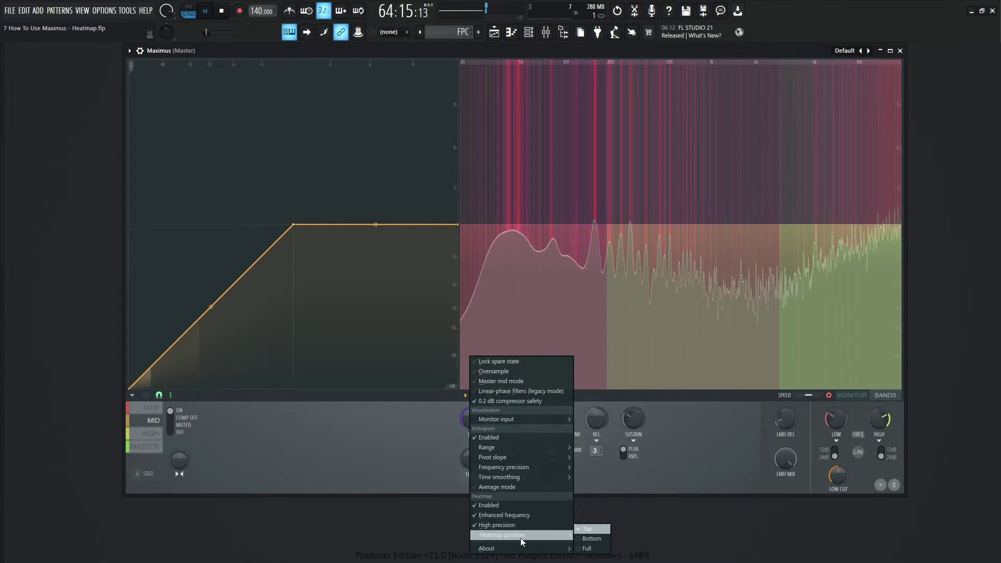
click(590, 538)
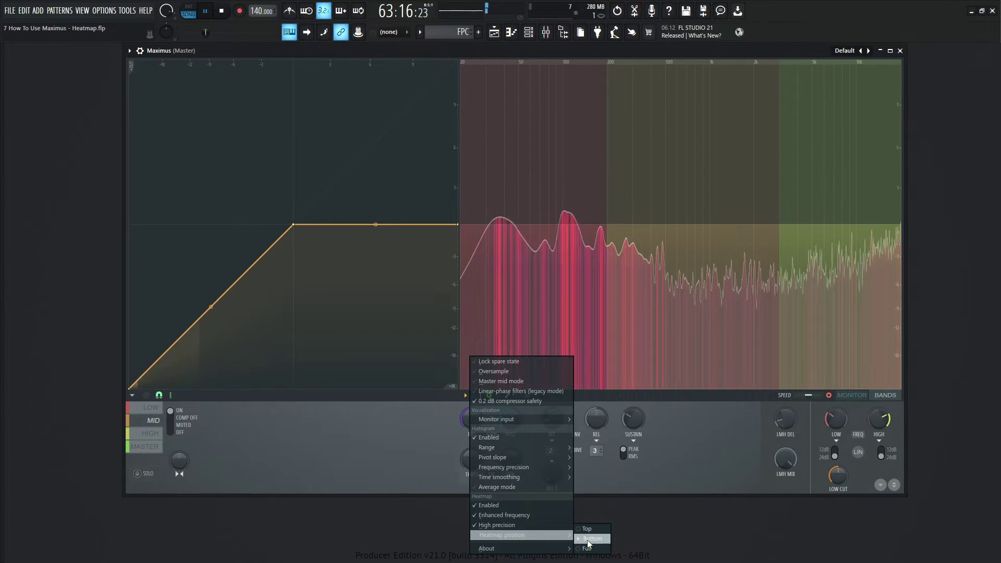
click(587, 528)
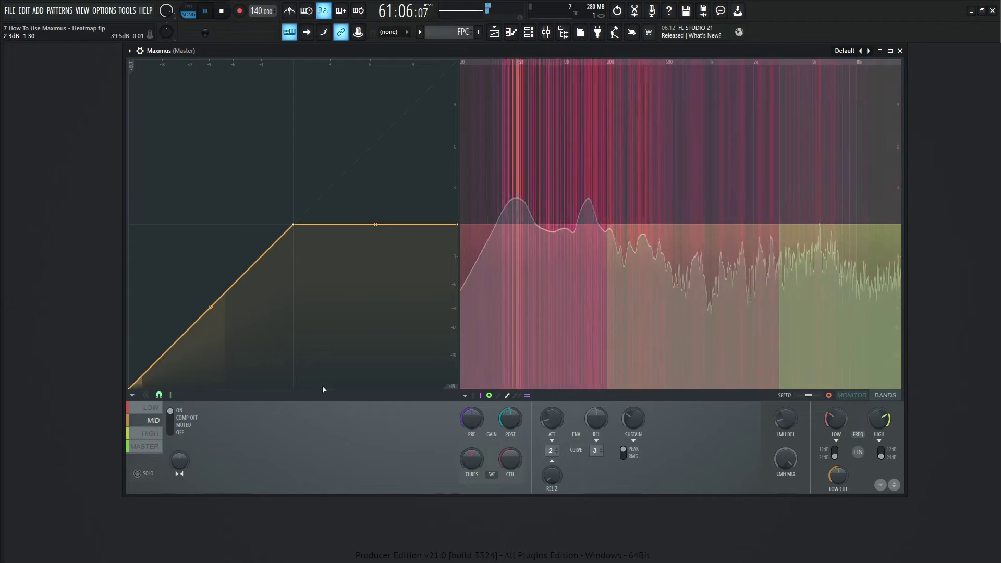
Switch the heatmap to Bottom again, then back to Top.
click(464, 395)
mouse_move(513, 537)
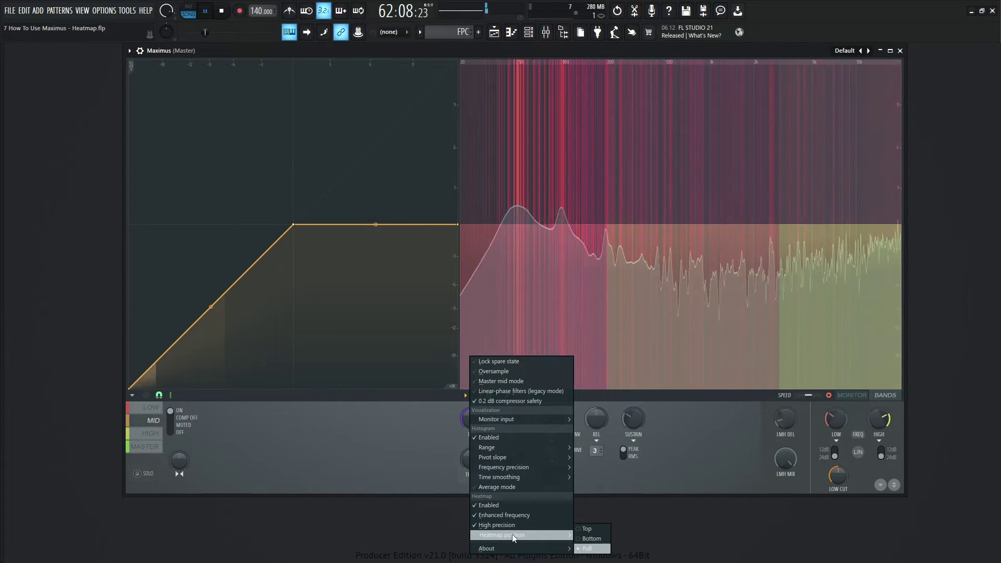
click(589, 539)
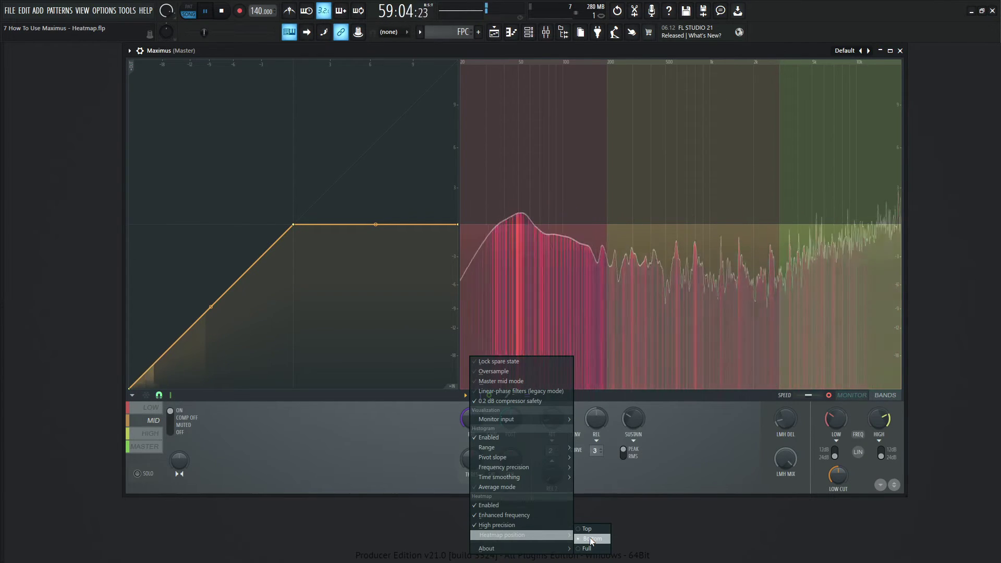
click(586, 529)
mouse_move(500, 477)
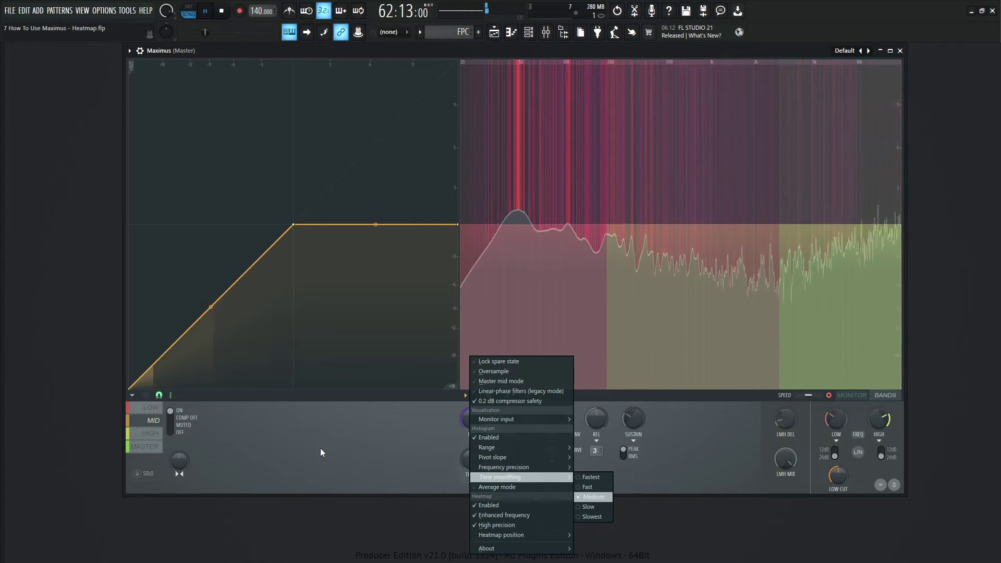
click(320, 451)
click(464, 395)
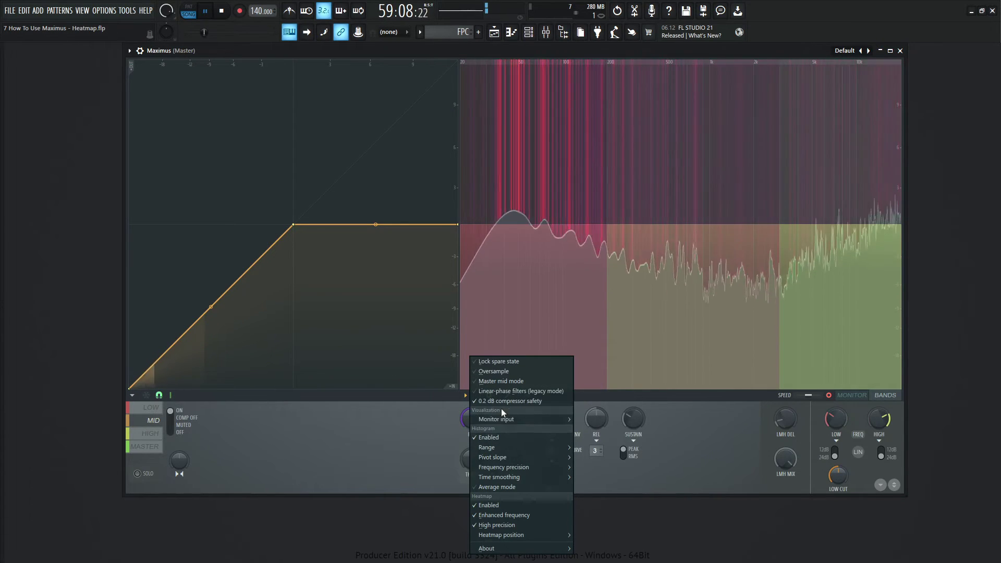
mouse_move(500, 419)
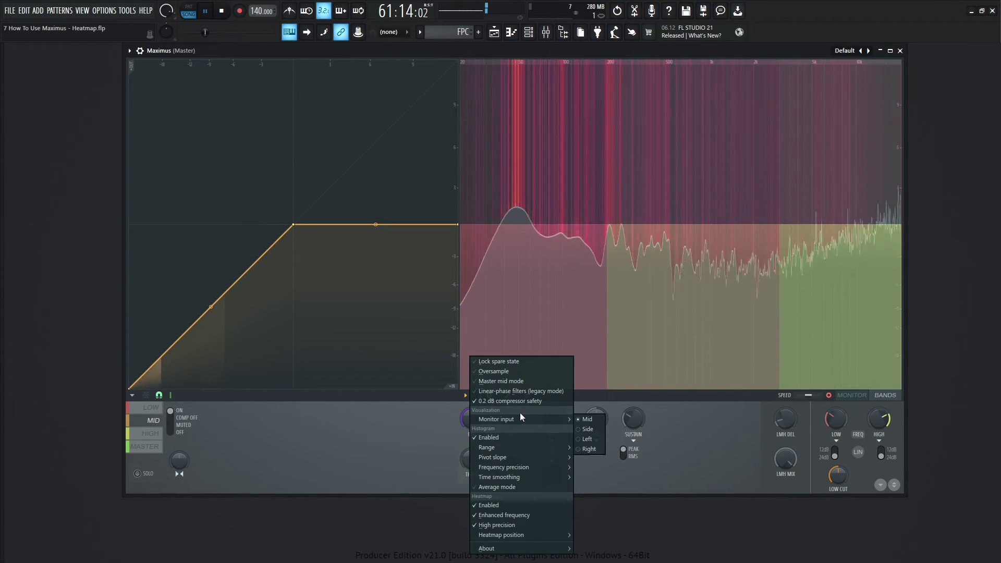
click(520, 417)
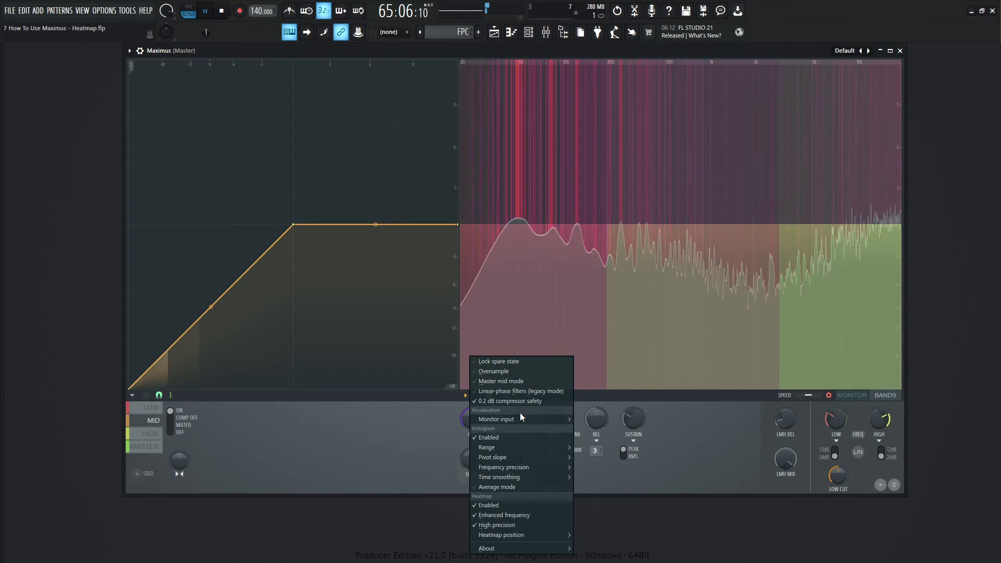
click(355, 442)
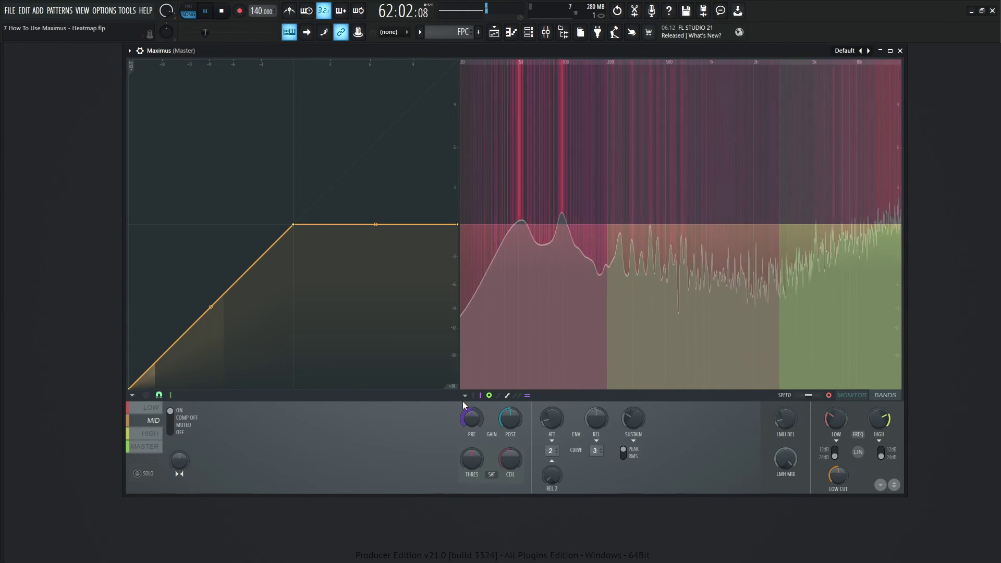
click(465, 396)
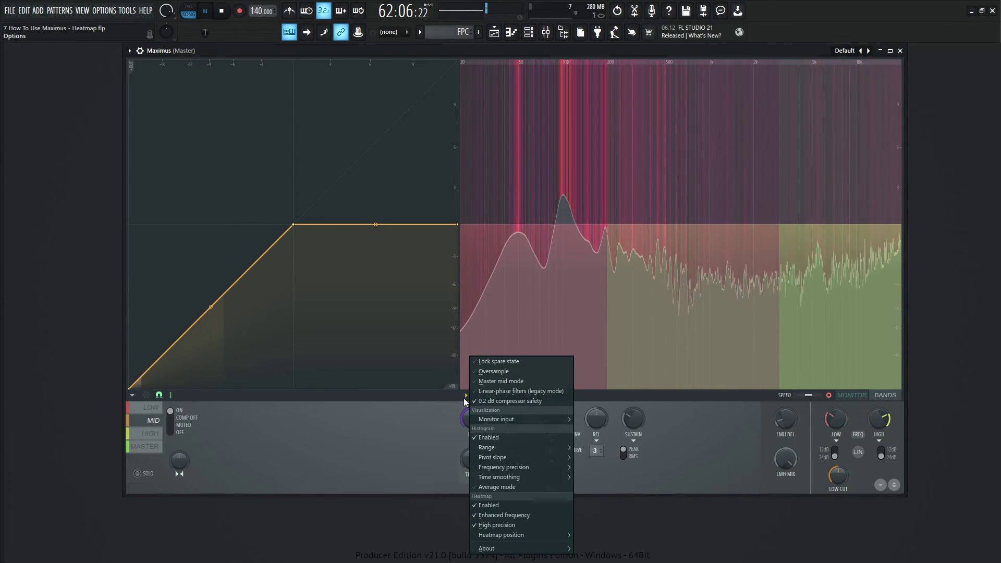
click(330, 453)
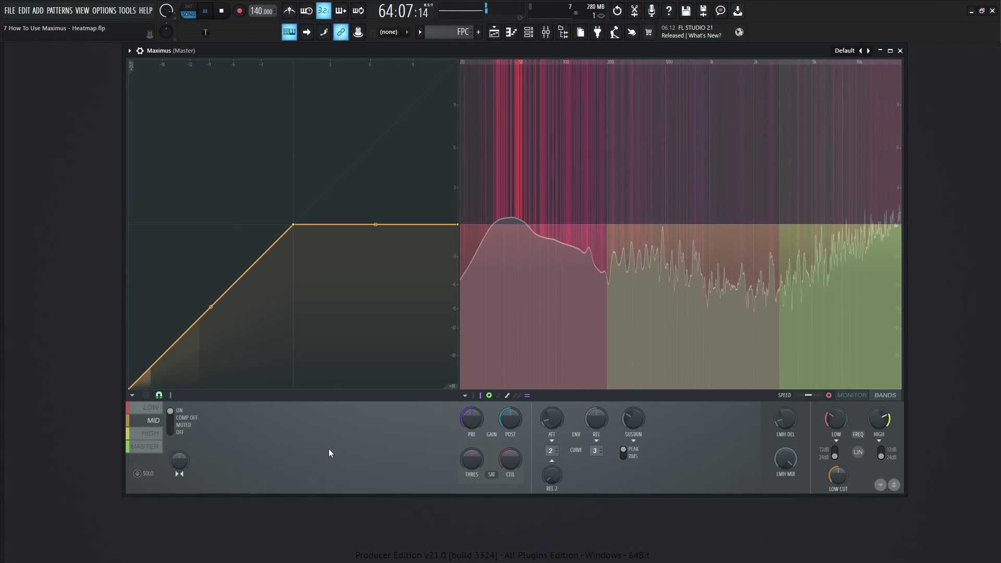